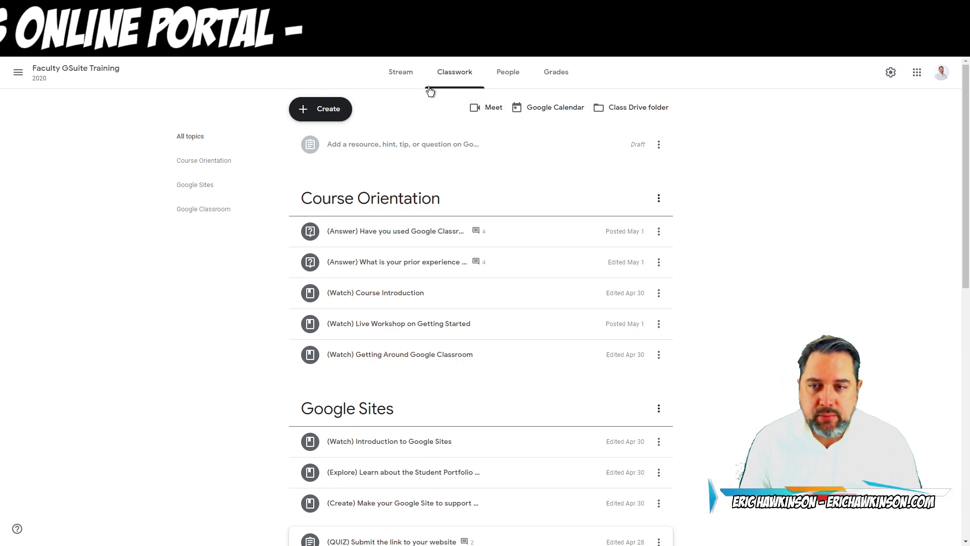
Step: From the Classroom class, open its Google Calendar and start a new May 6, 2020 event
click(400, 81)
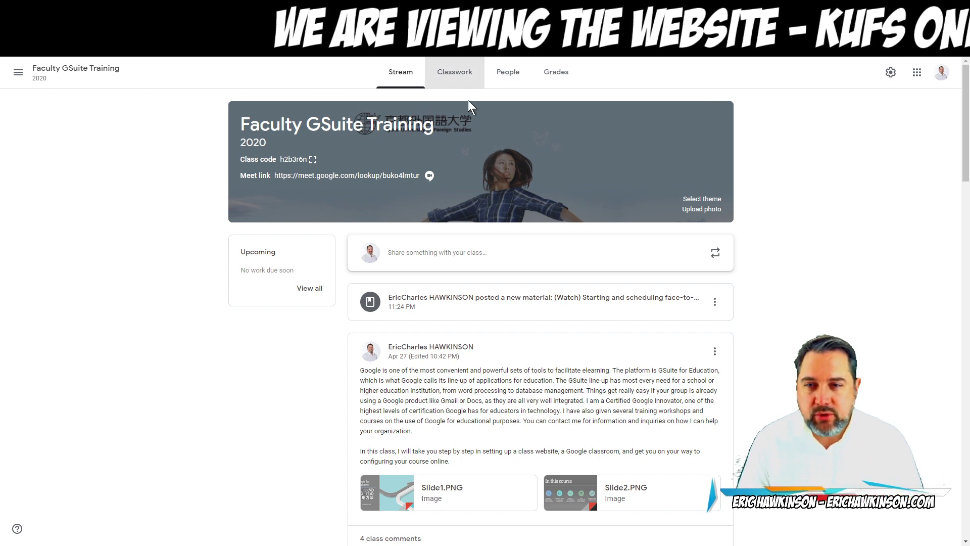
click(458, 73)
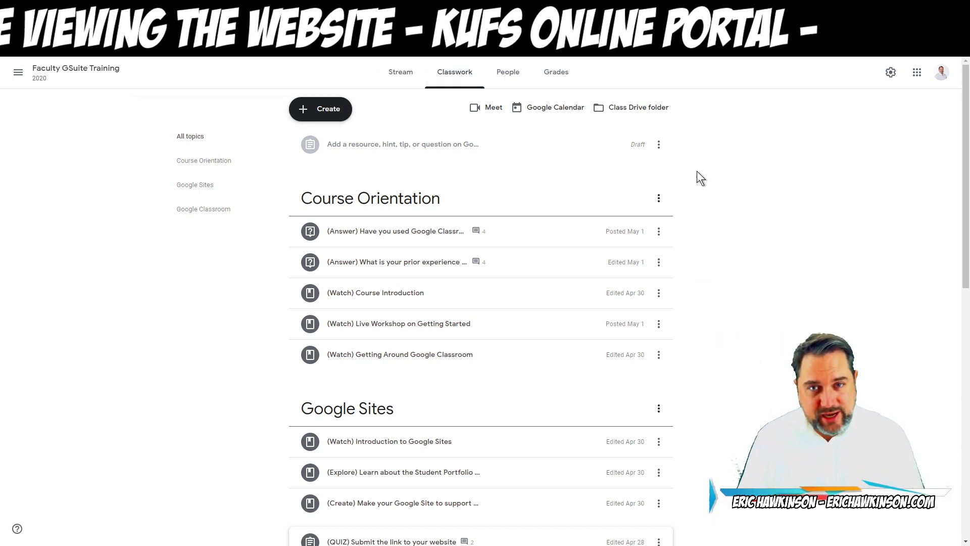
click(567, 109)
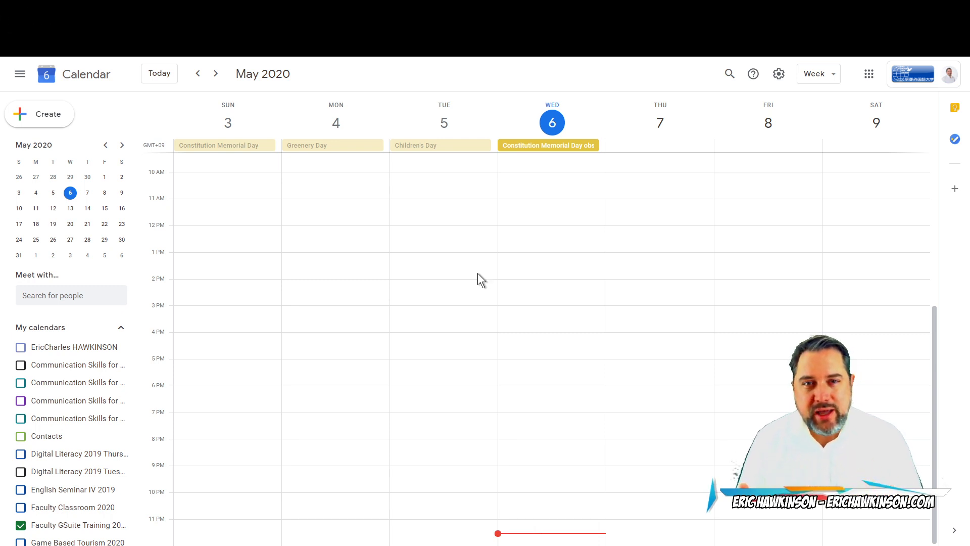
click(25, 117)
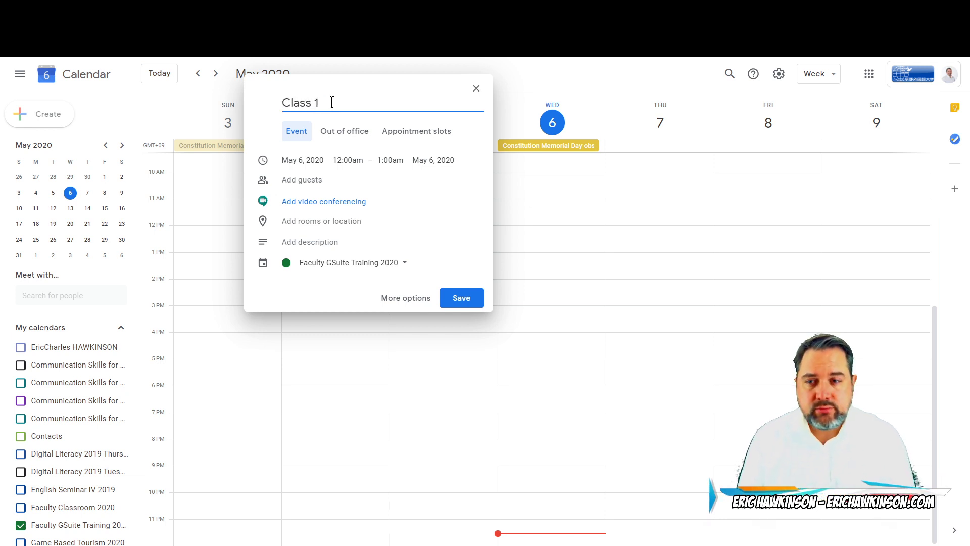
Step: Add a Google Meet video link to the event and begin retitling it 'Zimb'
click(353, 205)
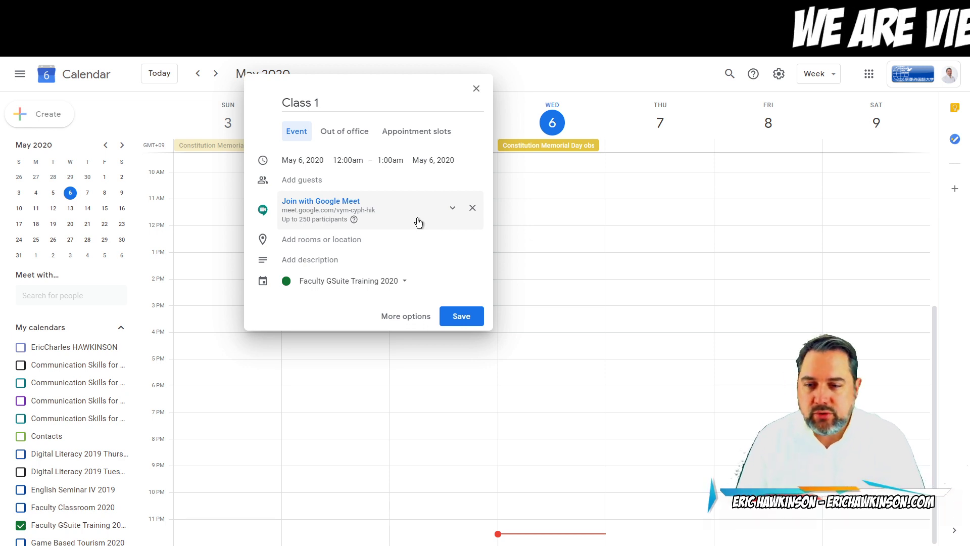
drag(329, 103, 269, 104)
text(Zi)
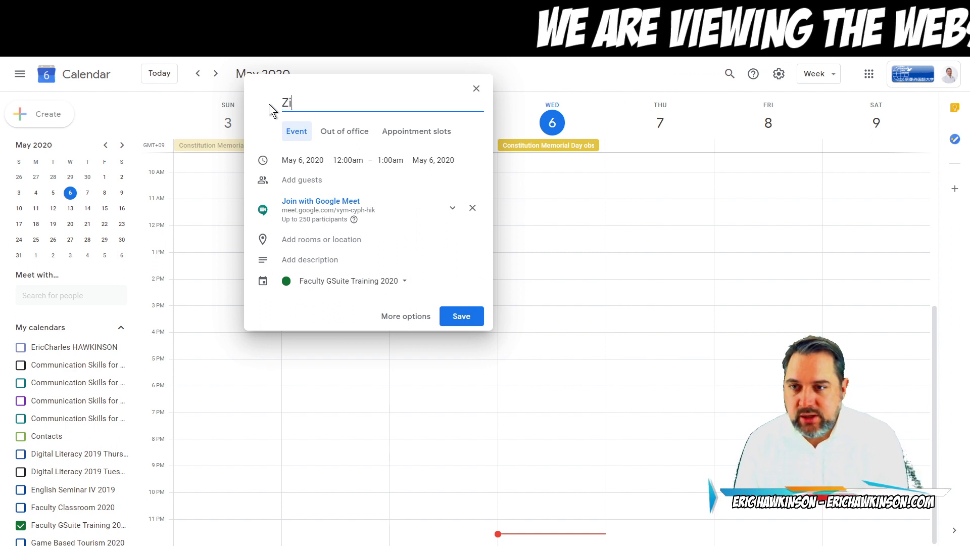
text(mb)
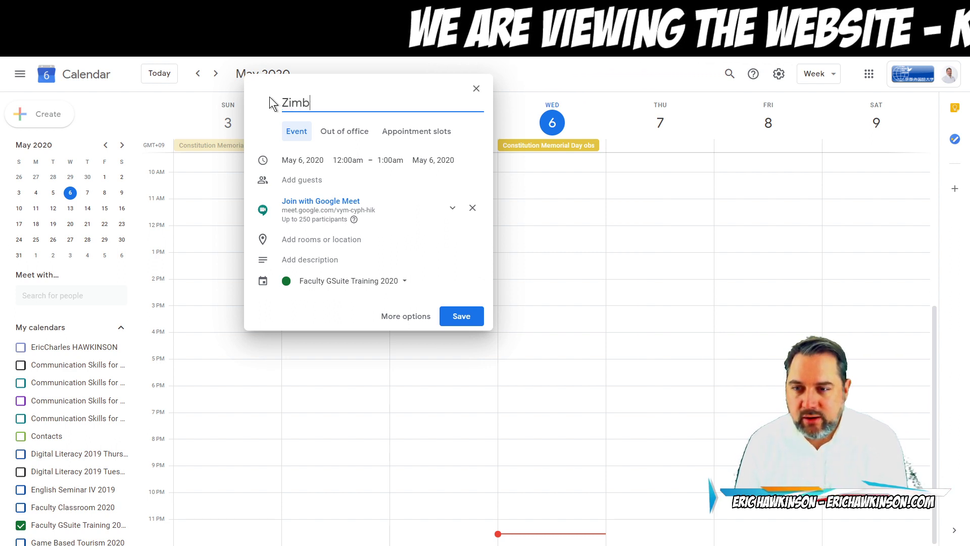
Step: In the Great Hall site editor, scroll down to the Zimbabwe flag's caption in Breakout Rooms
click(275, 113)
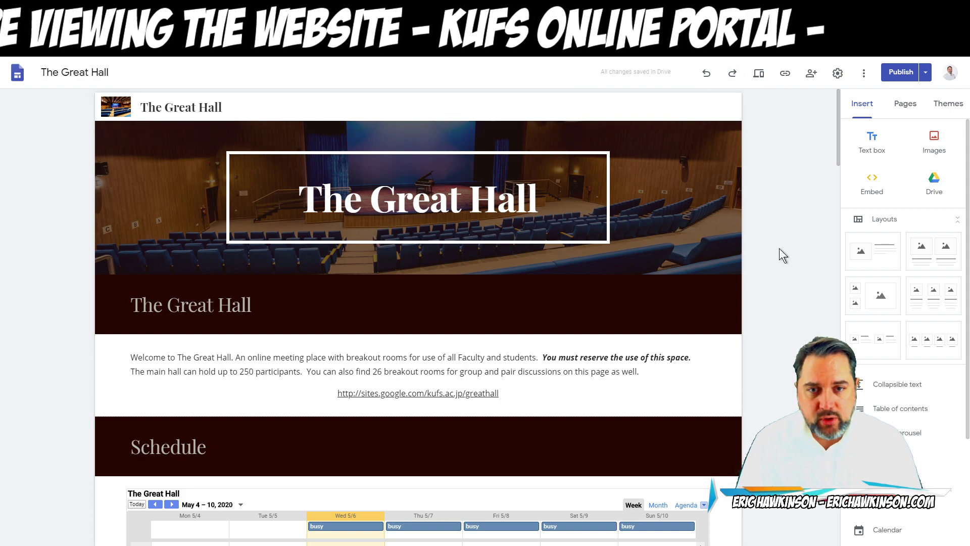
scroll(784, 213, down, 4)
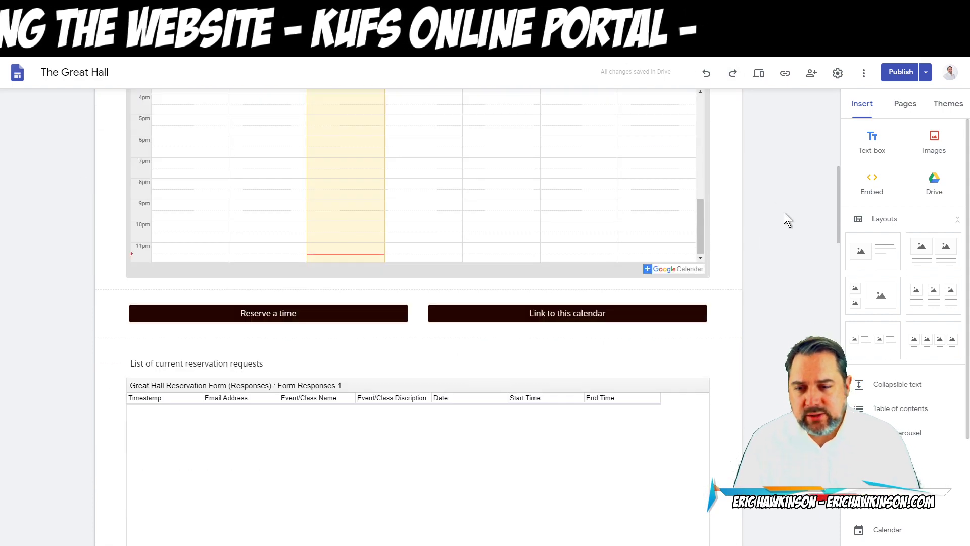
scroll(784, 213, down, 10)
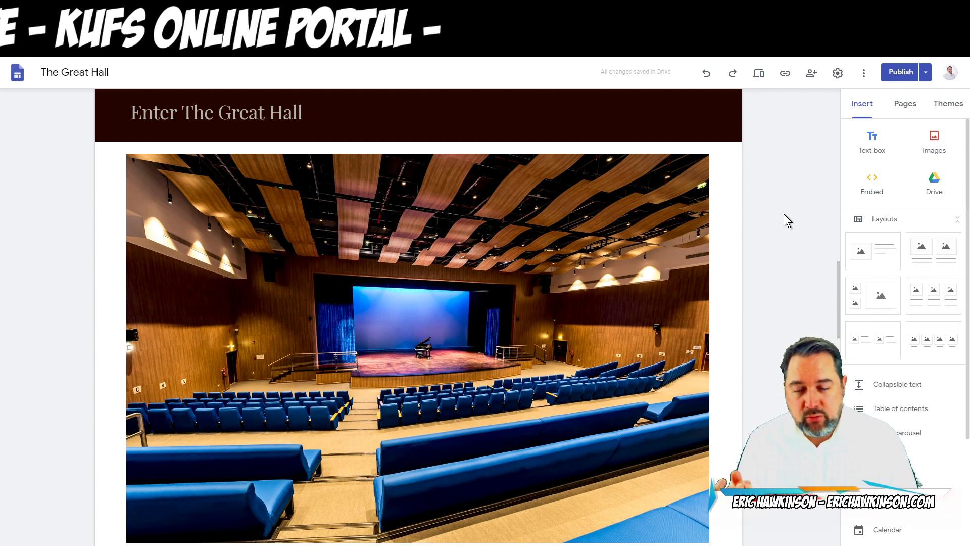
scroll(784, 215, down, 9)
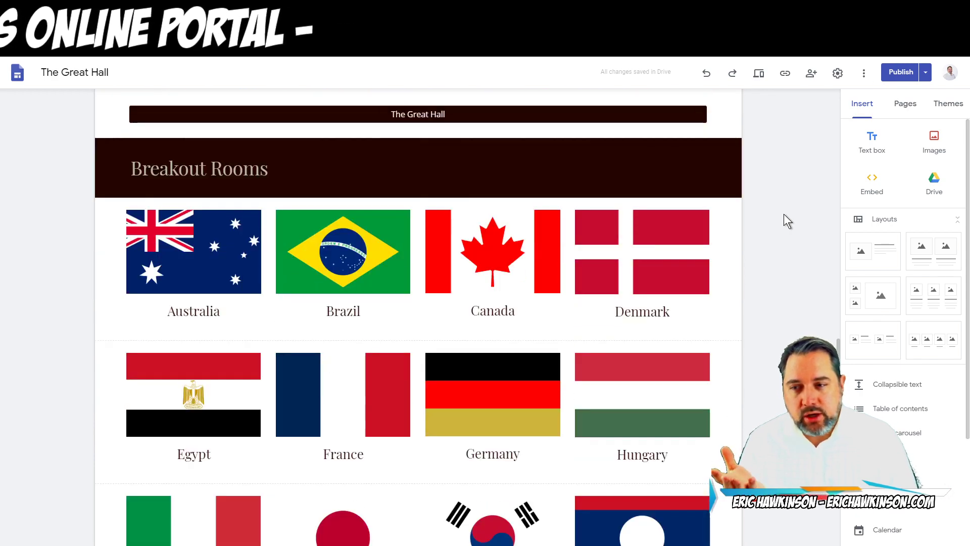
scroll(784, 220, down, 1)
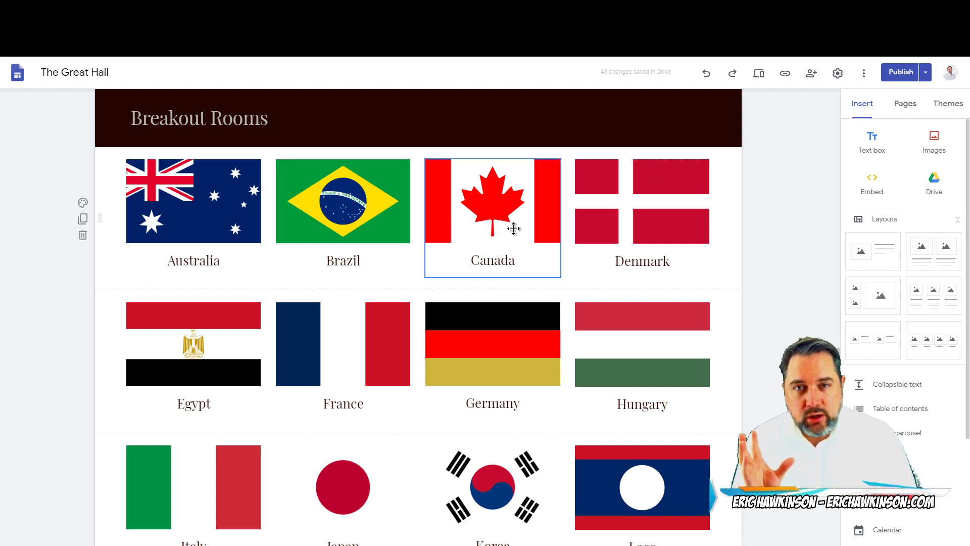
scroll(874, 365, down, 3)
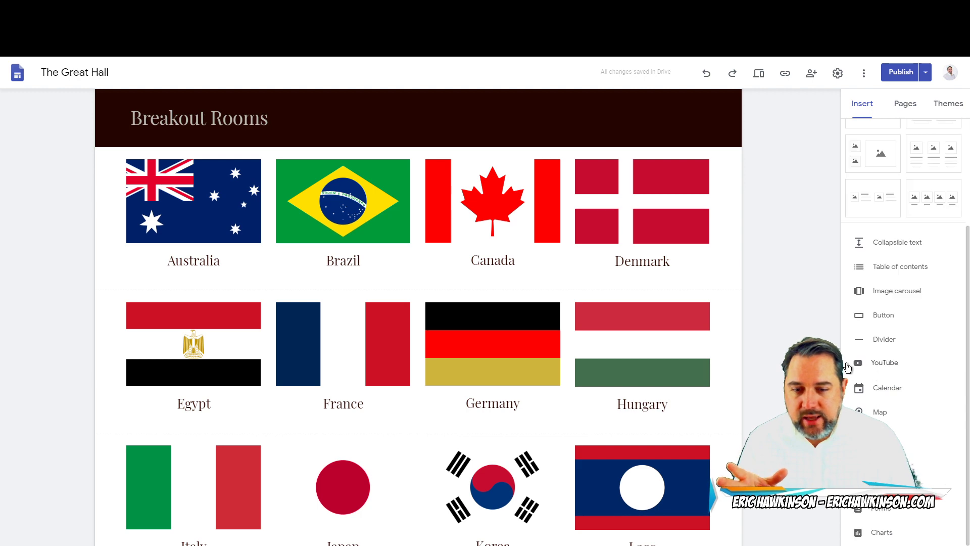
scroll(781, 347, down, 14)
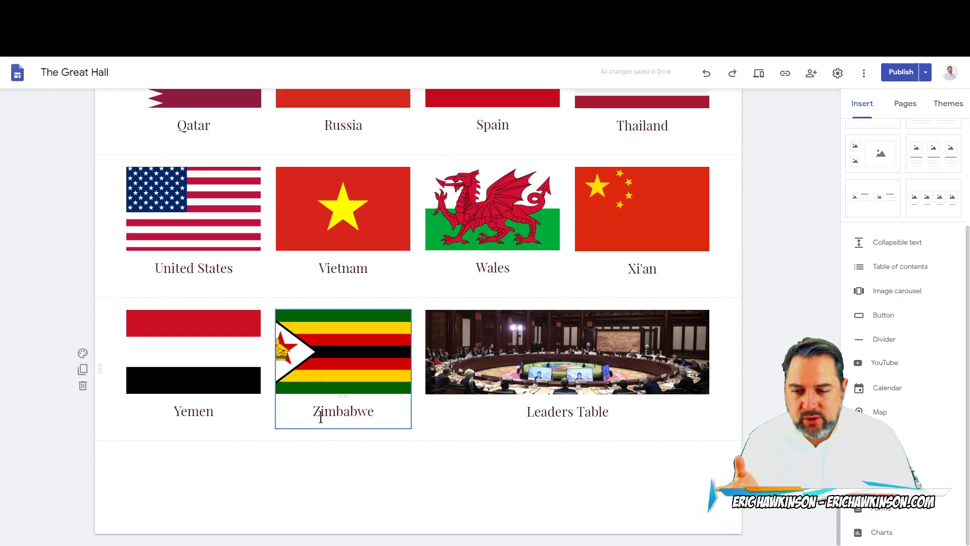
drag(314, 416, 348, 414)
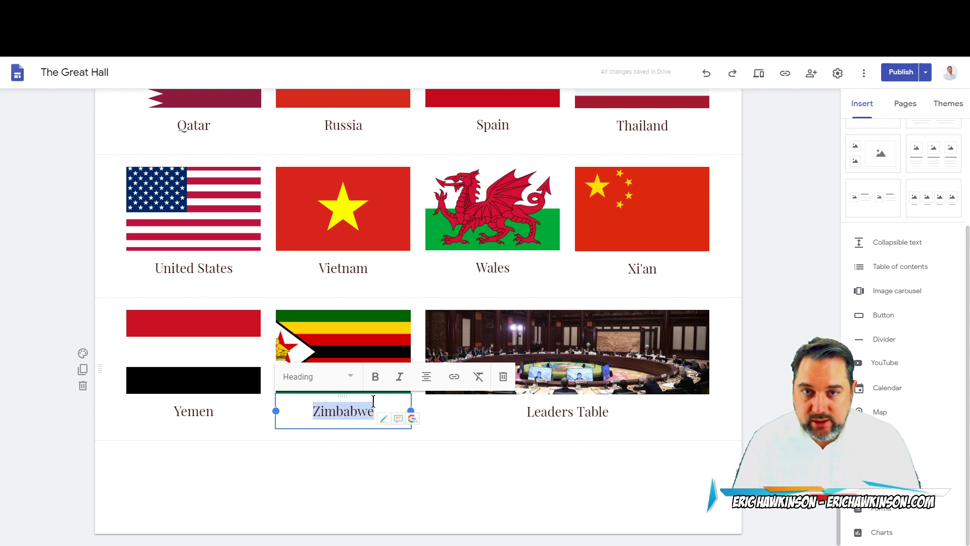
click(768, 193)
Step: Scroll back up to the top of the Great Hall page
scroll(766, 220, up, 12)
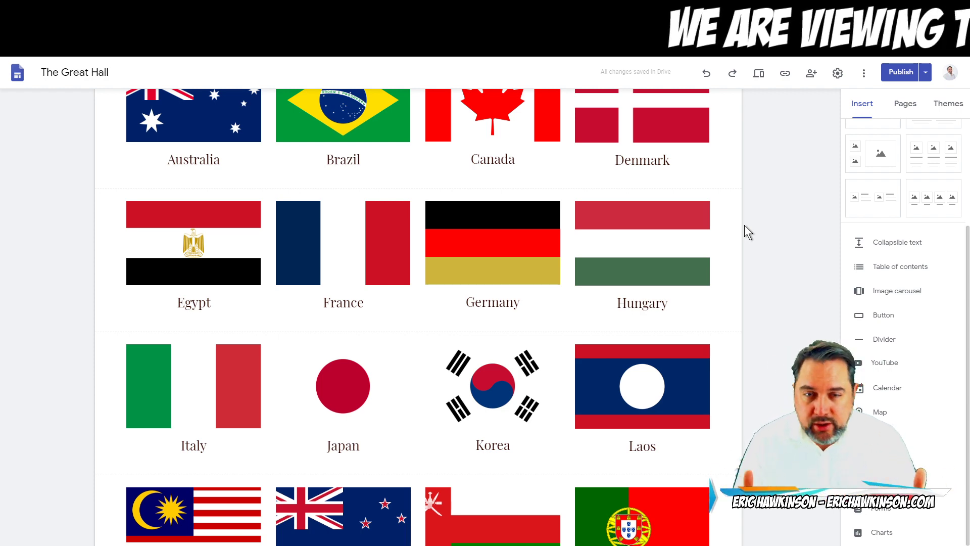
scroll(760, 187, up, 3)
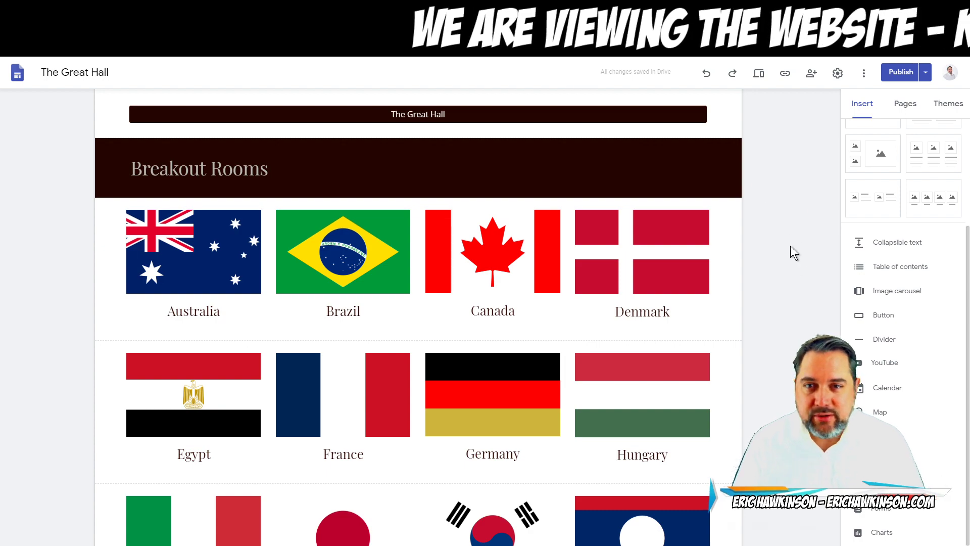
scroll(783, 268, up, 7)
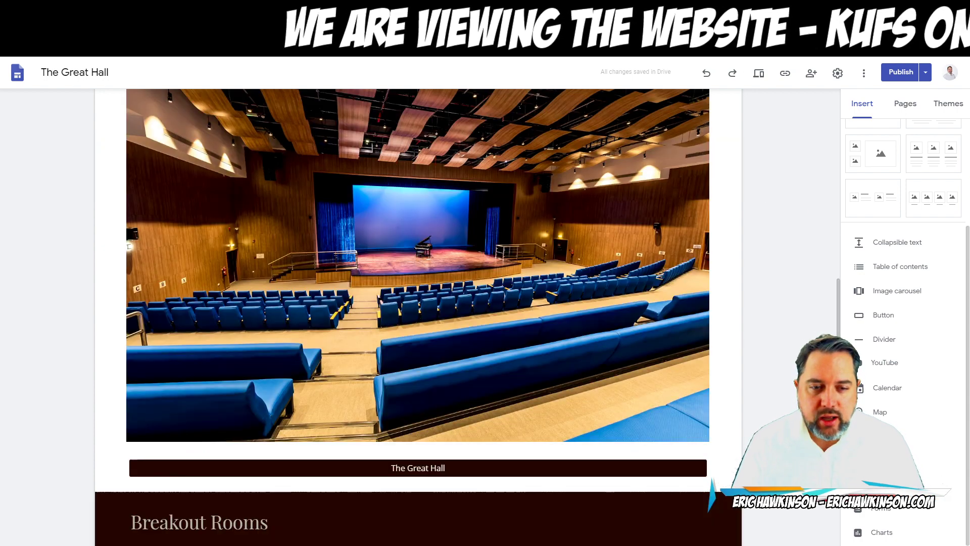
scroll(806, 323, up, 3)
scroll(794, 320, up, 6)
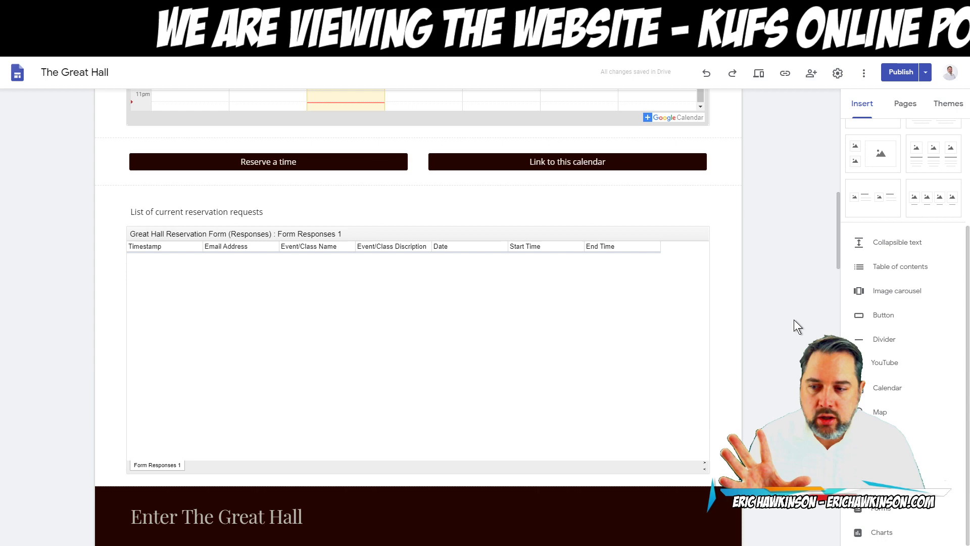
scroll(794, 319, up, 10)
scroll(794, 320, up, 3)
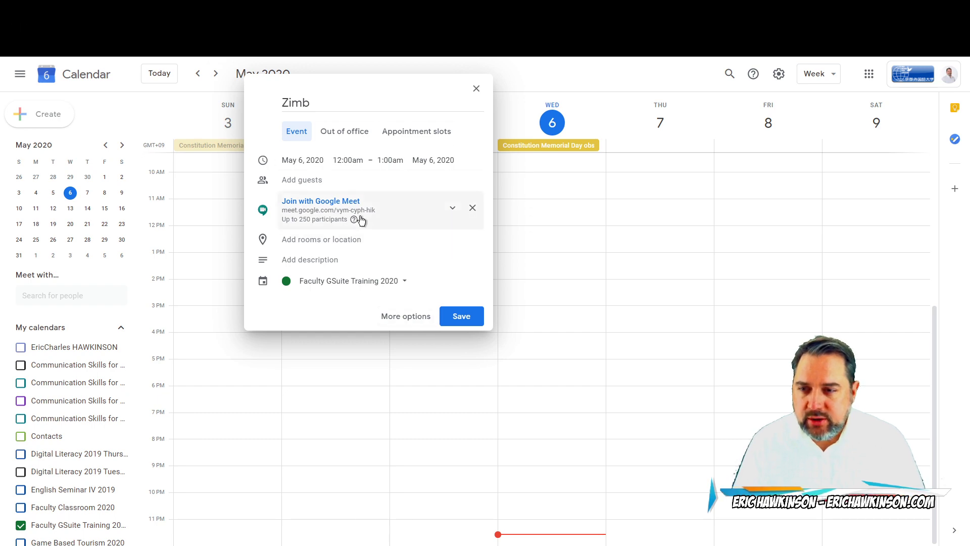
Step: In the full event editor, make the Zimbabwe event all-day and repeat daily
click(405, 316)
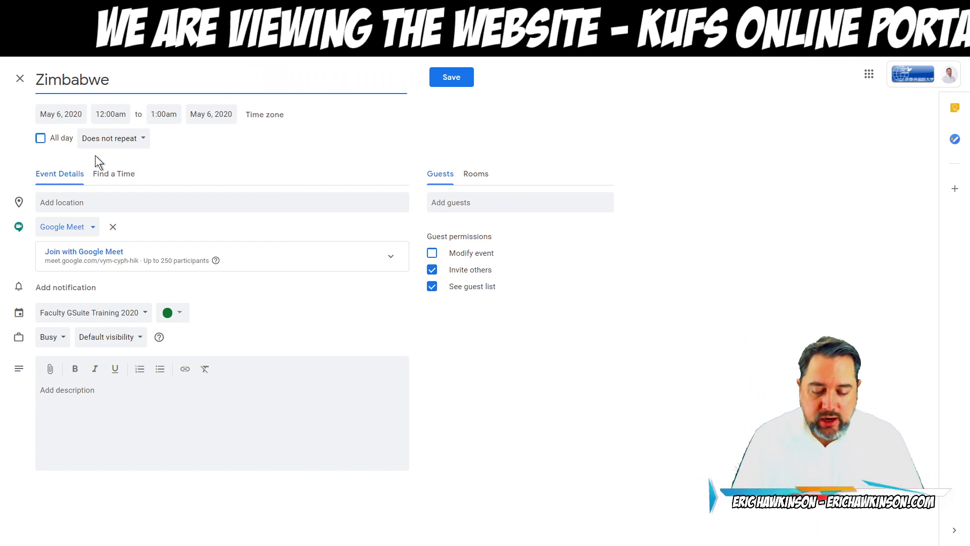
click(40, 138)
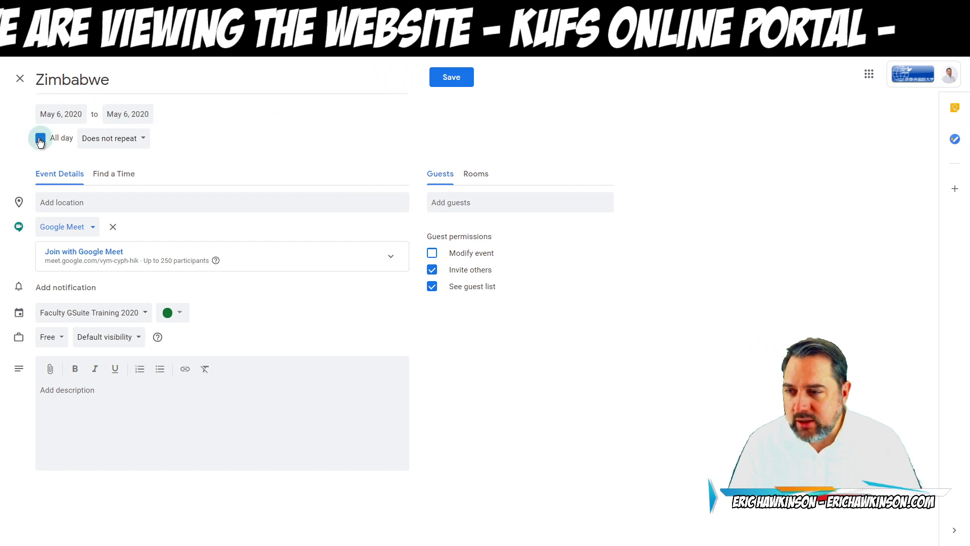
click(131, 144)
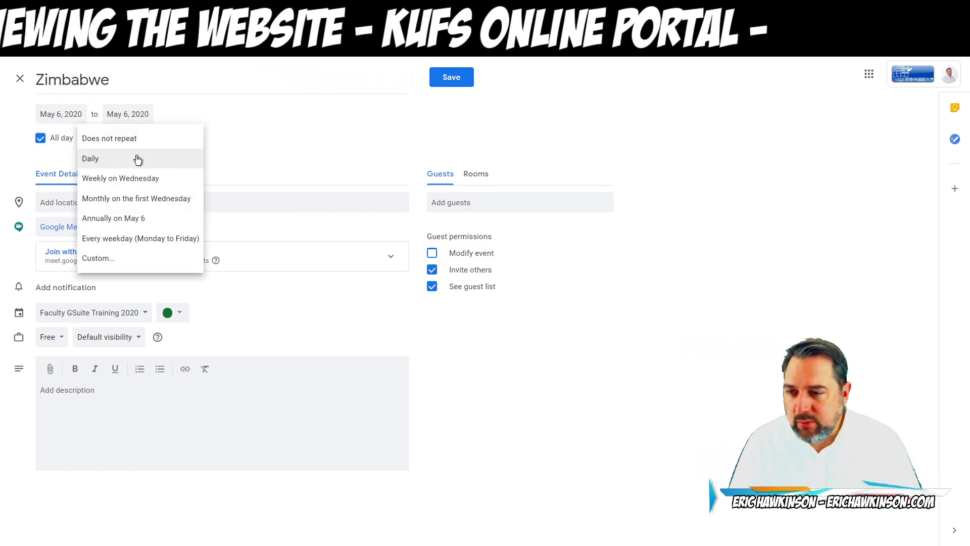
click(138, 158)
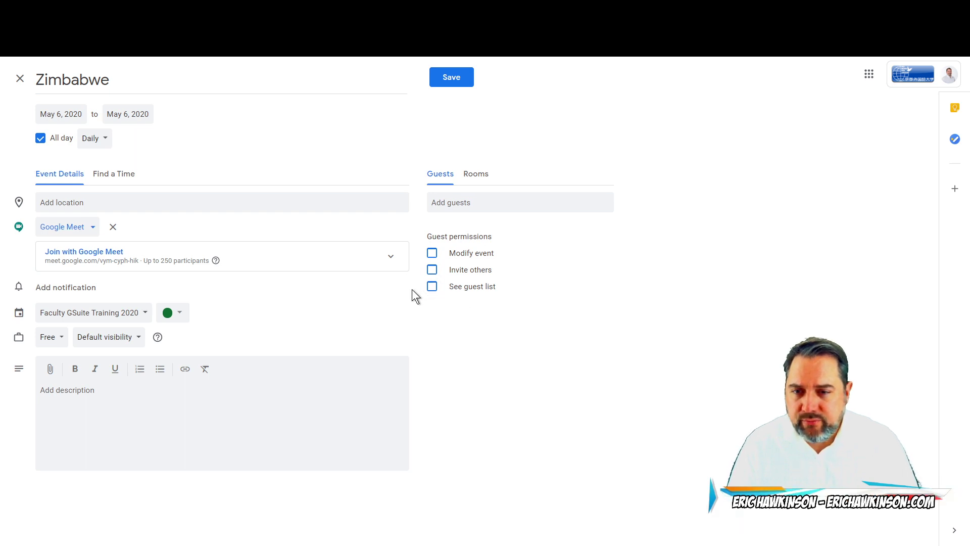
Step: Move the Zimbabwe event to The Great Hall calendar, set it Private, and save
click(150, 312)
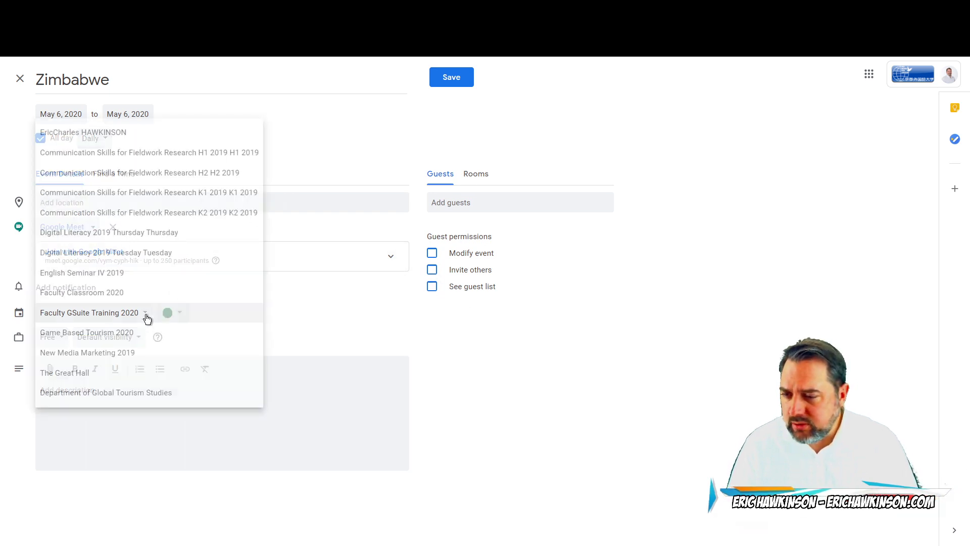
click(126, 372)
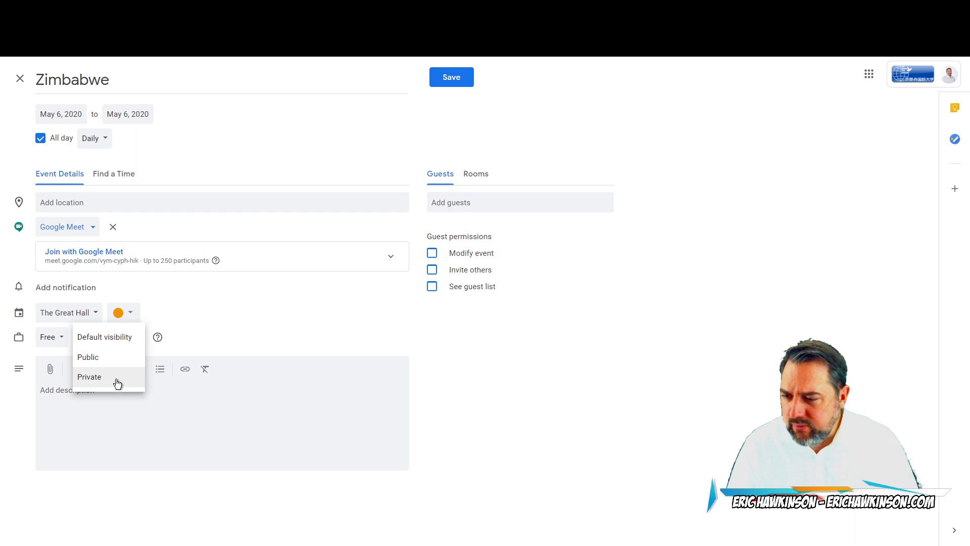
click(116, 379)
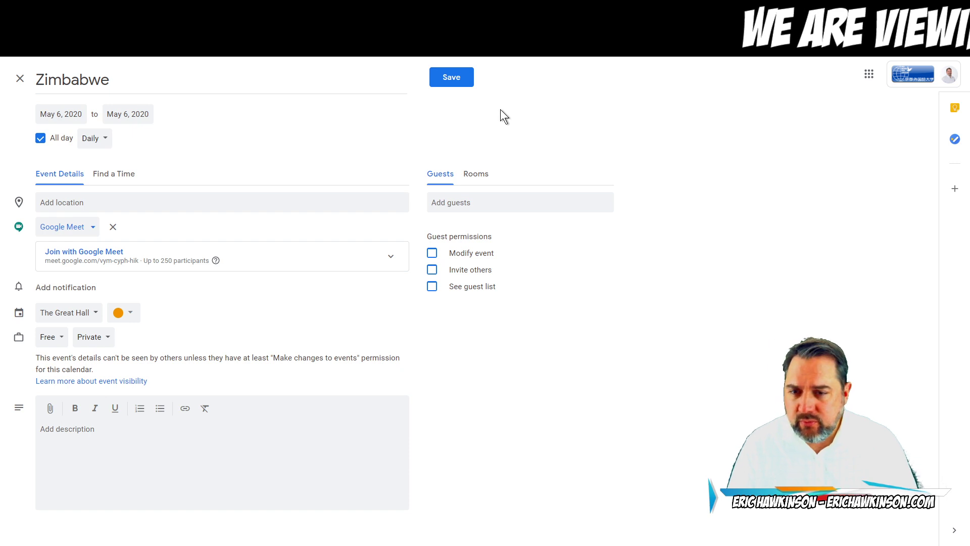
click(457, 81)
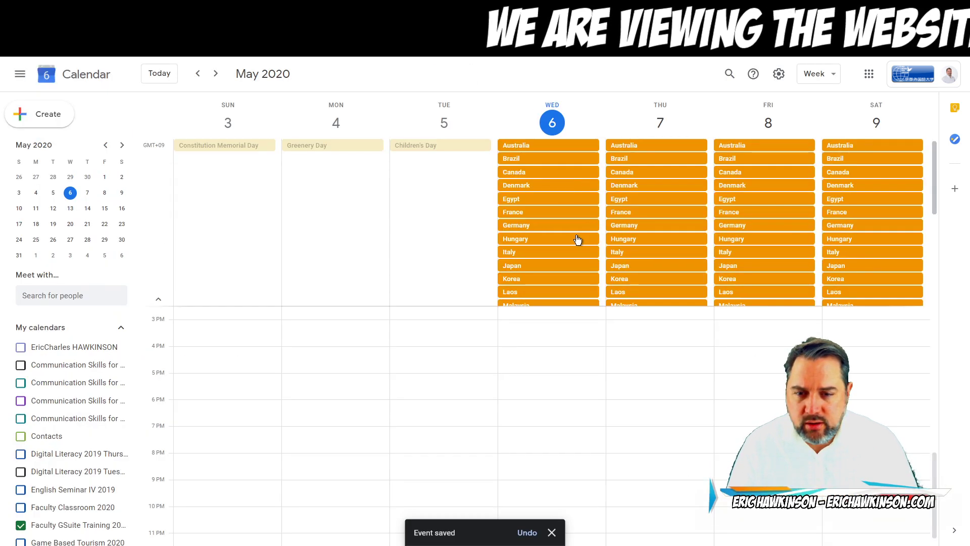
Step: Copy the Google Meet link from Wednesday's Zimbabwe event details card
scroll(576, 237, down, 5)
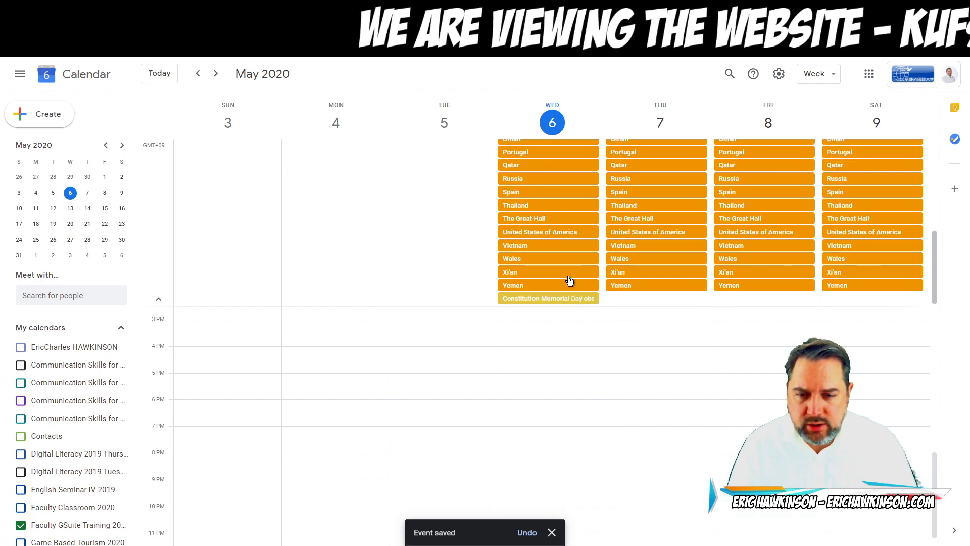
scroll(569, 278, up, 5)
scroll(570, 277, down, 5)
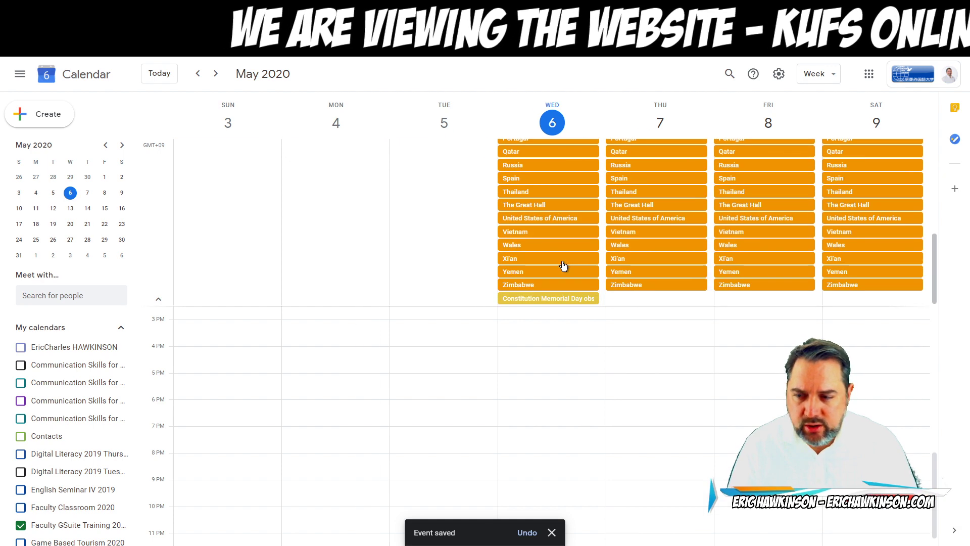
scroll(27, 447, down, 2)
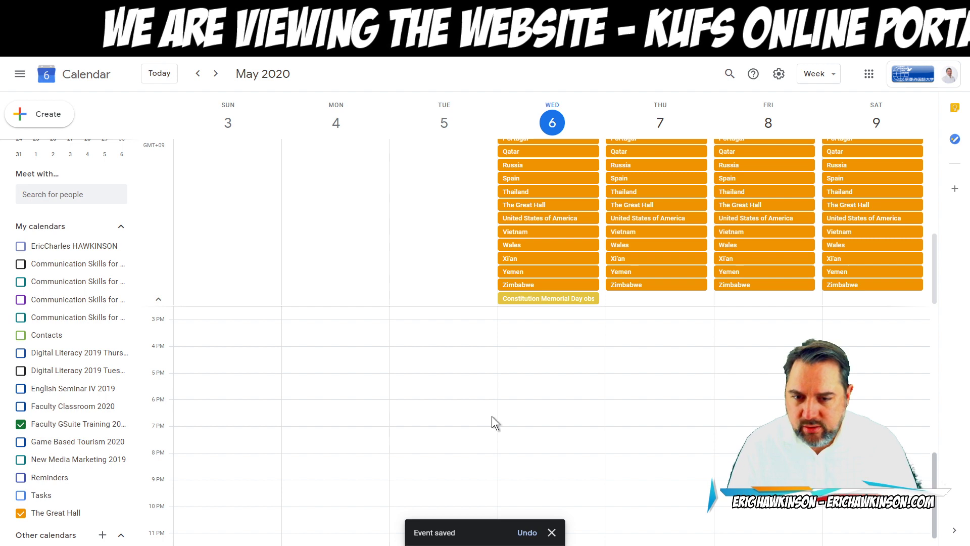
scroll(492, 417, up, 3)
scroll(524, 275, up, 5)
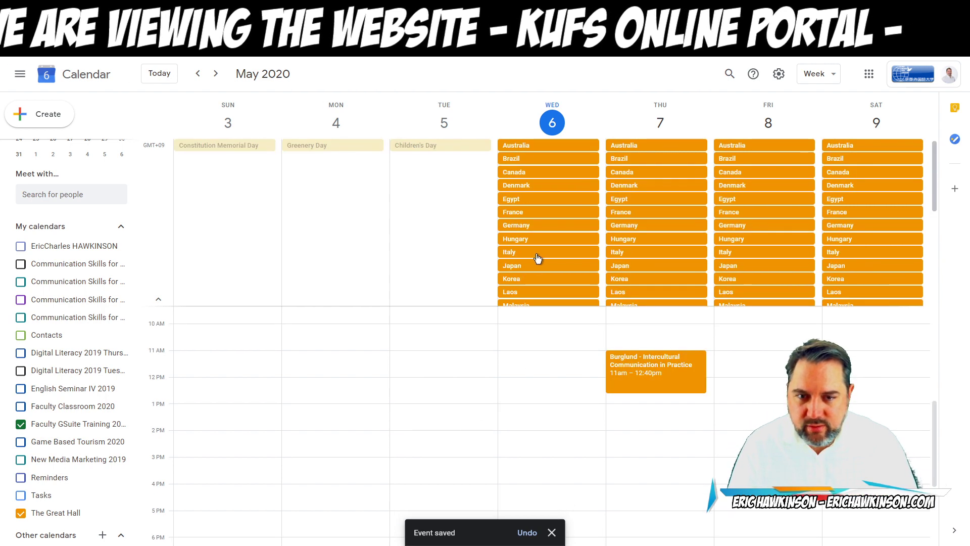
scroll(536, 247, down, 5)
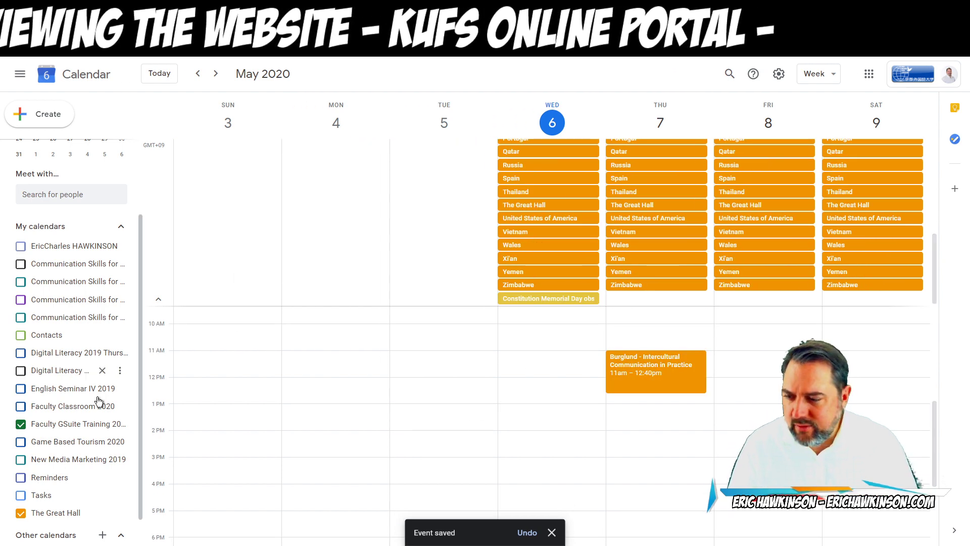
scroll(543, 412, down, 3)
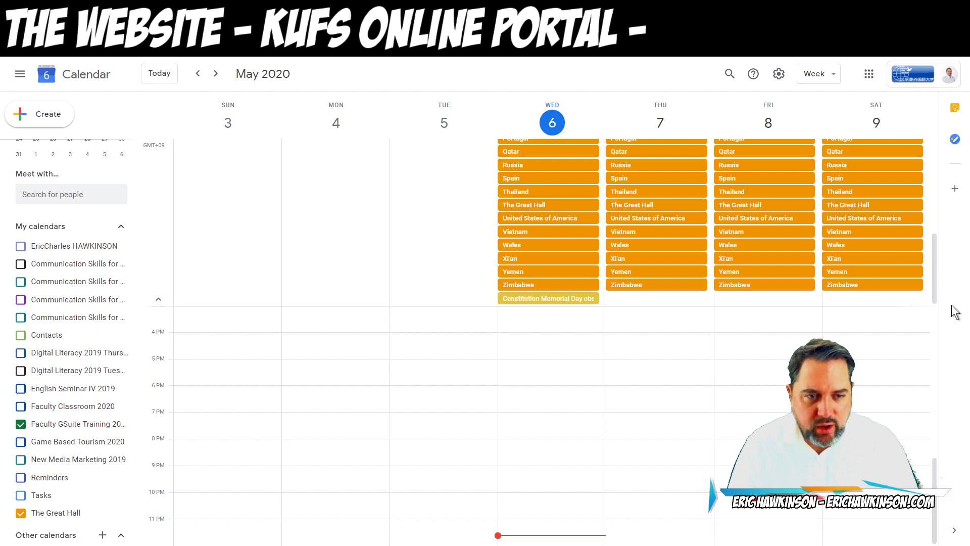
drag(935, 267, 937, 293)
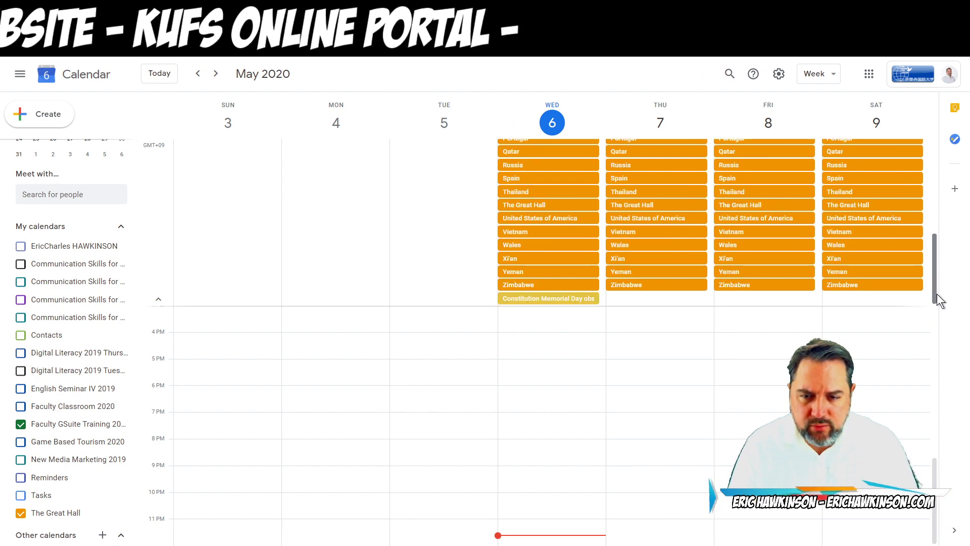
click(515, 286)
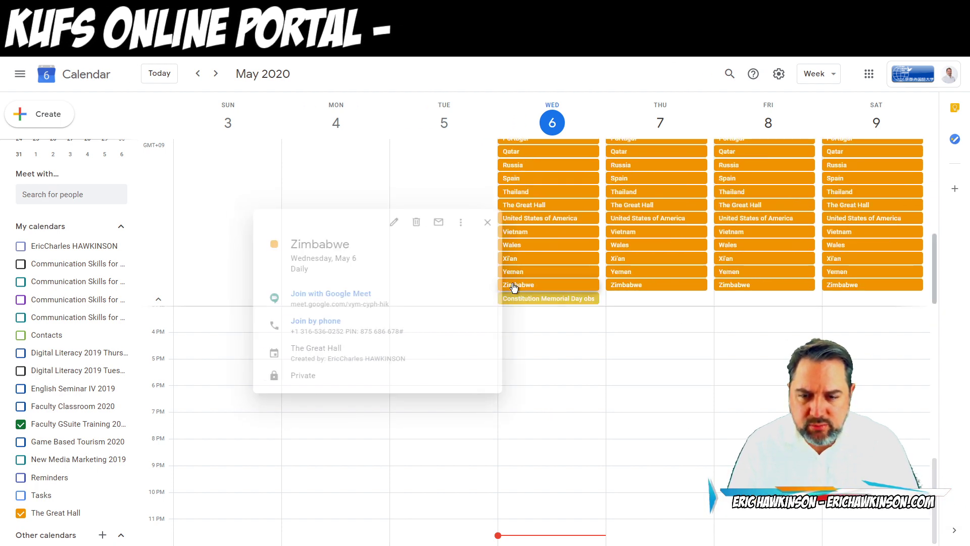
click(474, 296)
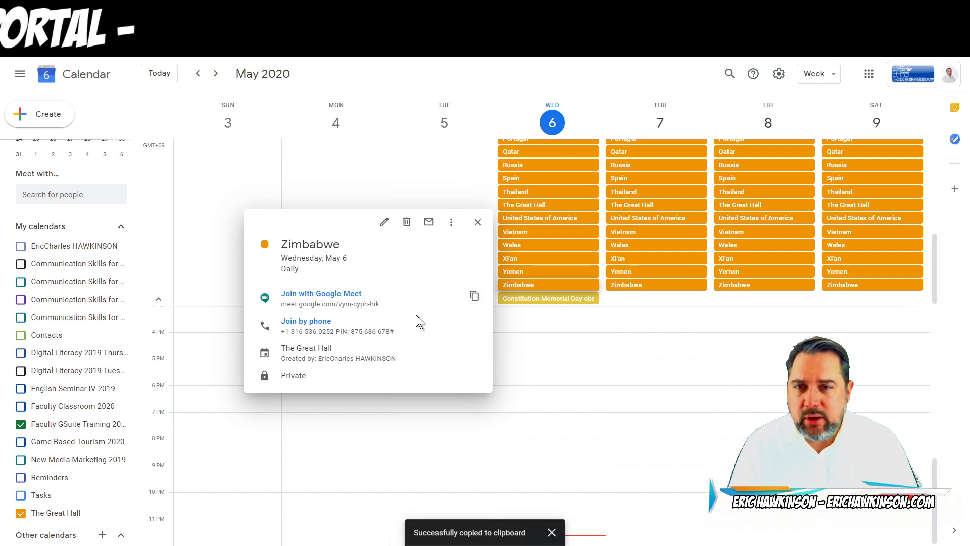
Step: Paste the Meet link onto the Zimbabwe flag in Breakout Rooms and review changes for publishing
key(ctrl+Tab)
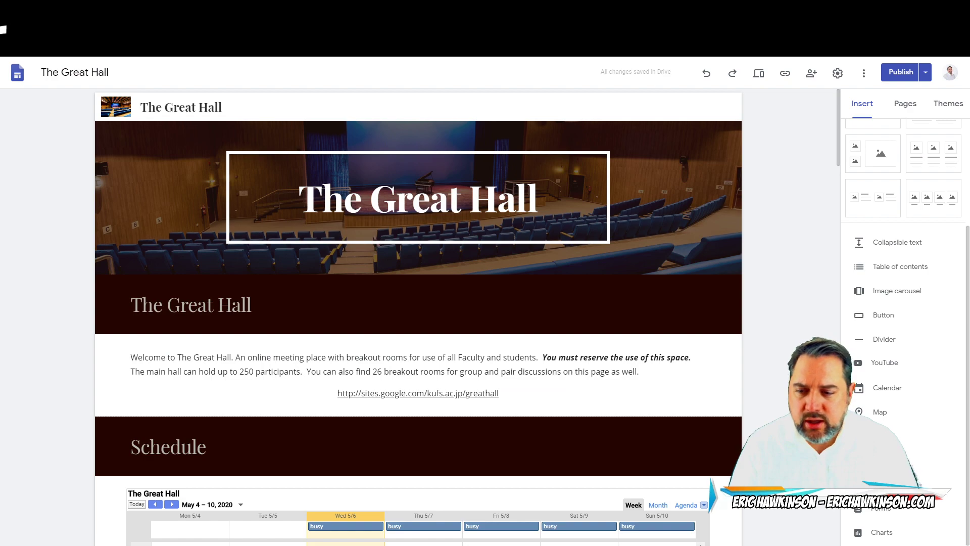
scroll(770, 336, down, 20)
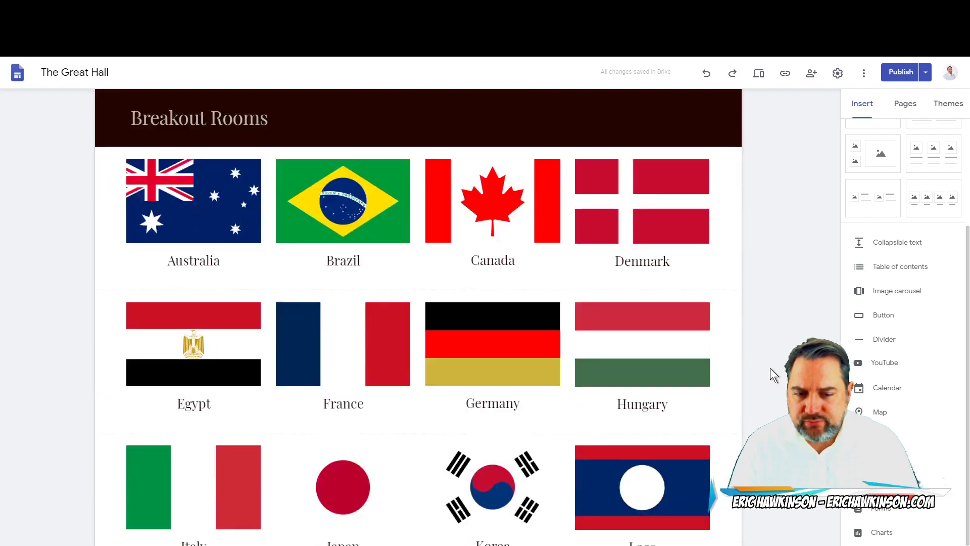
scroll(771, 368, down, 10)
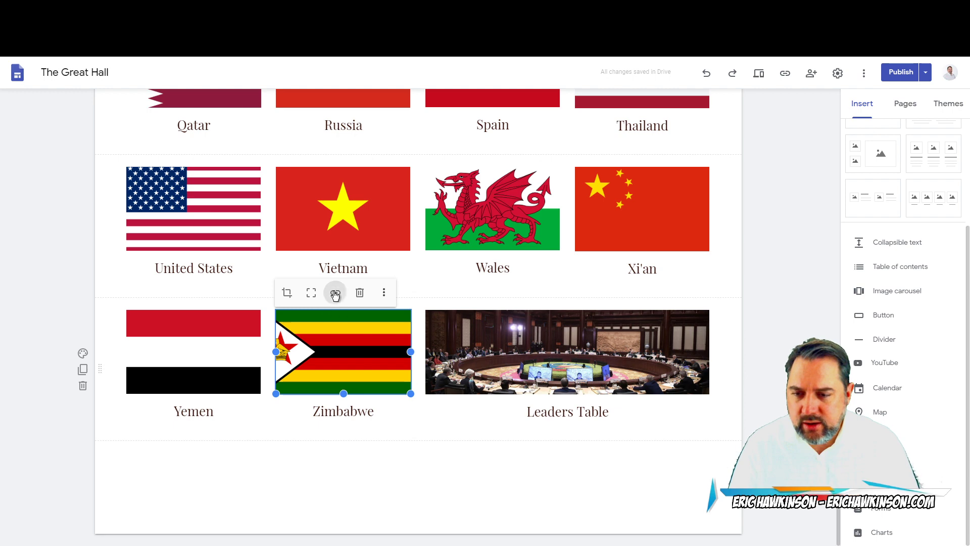
key(ctrl+v)
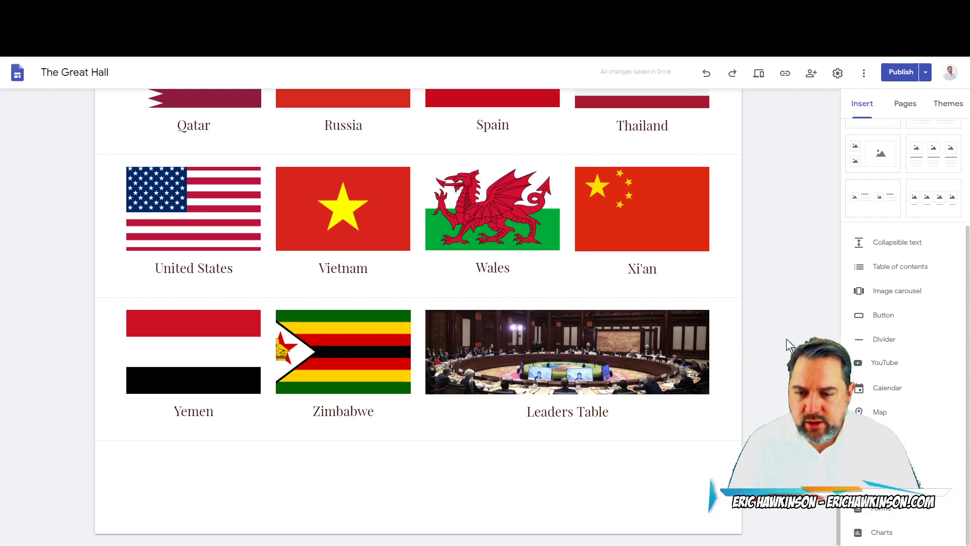
click(898, 81)
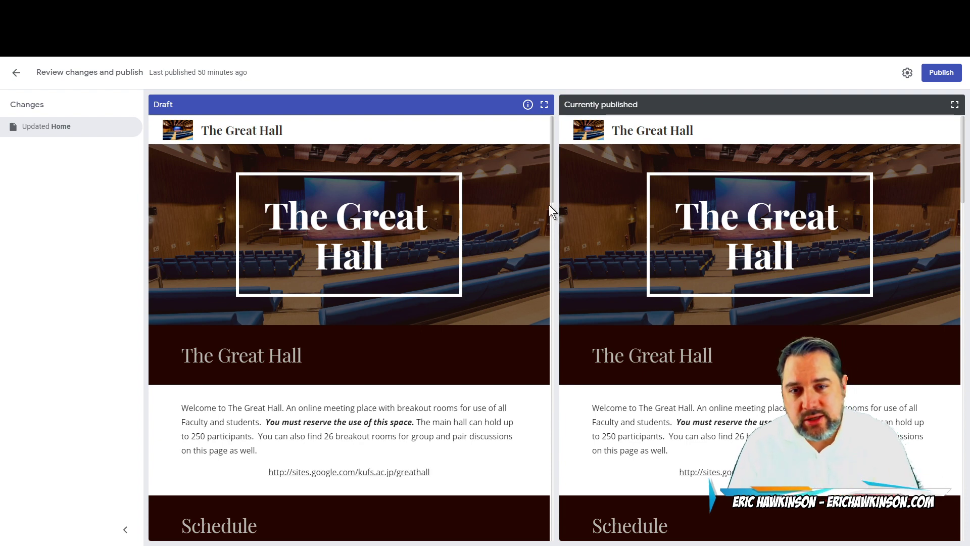
Step: Publish The Great Hall site and view the live version
click(941, 73)
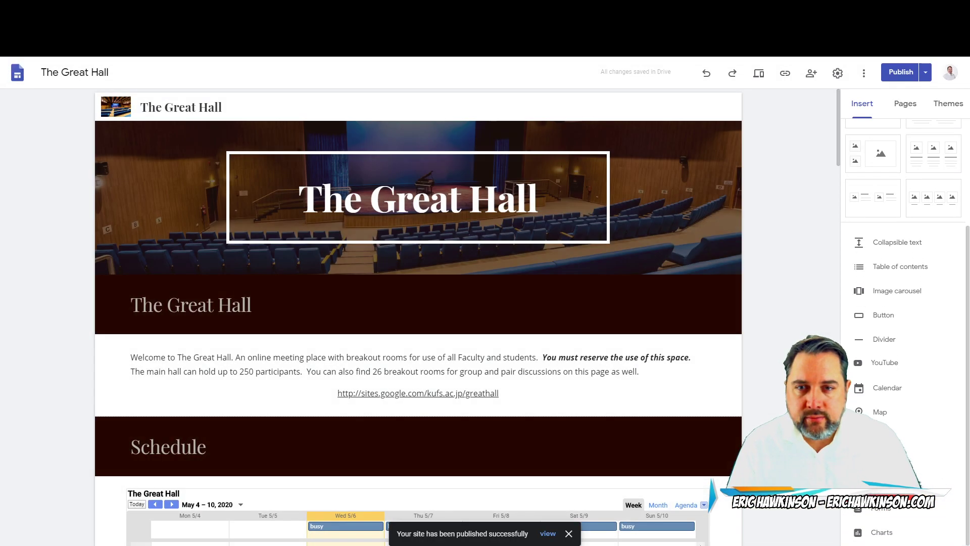
click(548, 534)
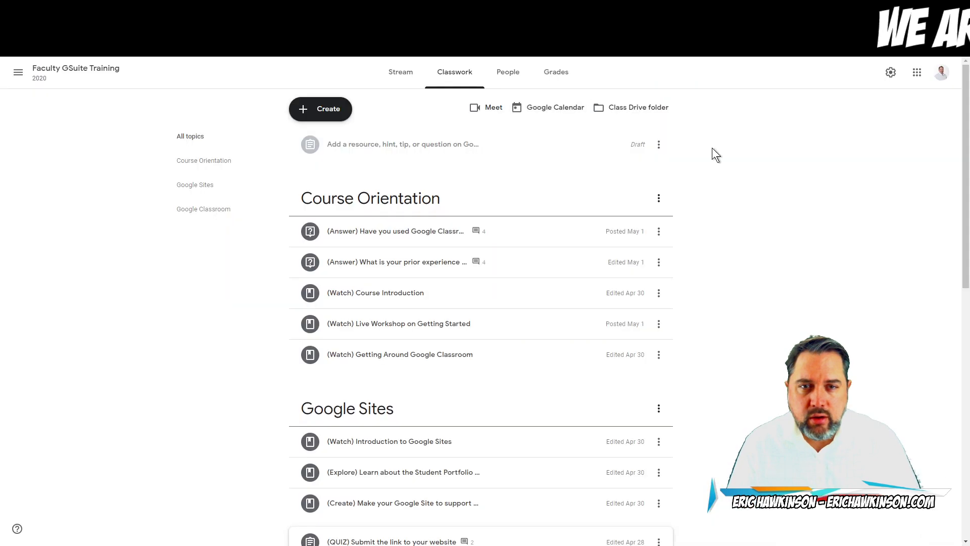